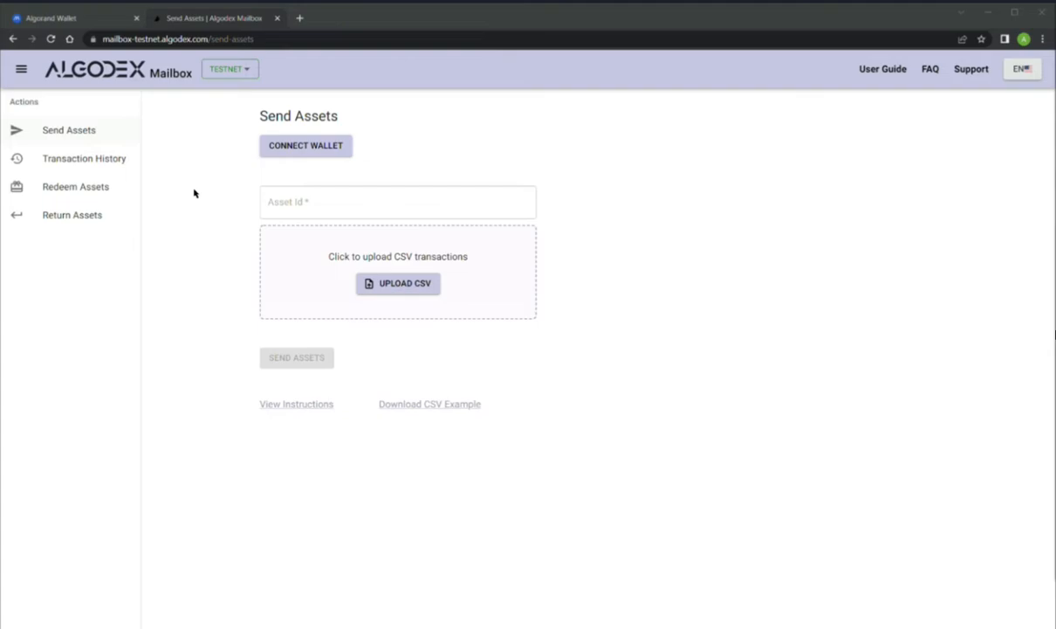
Connect the MyAlgo testnet wallet on the Send Assets page and select its address as sender.
click(101, 131)
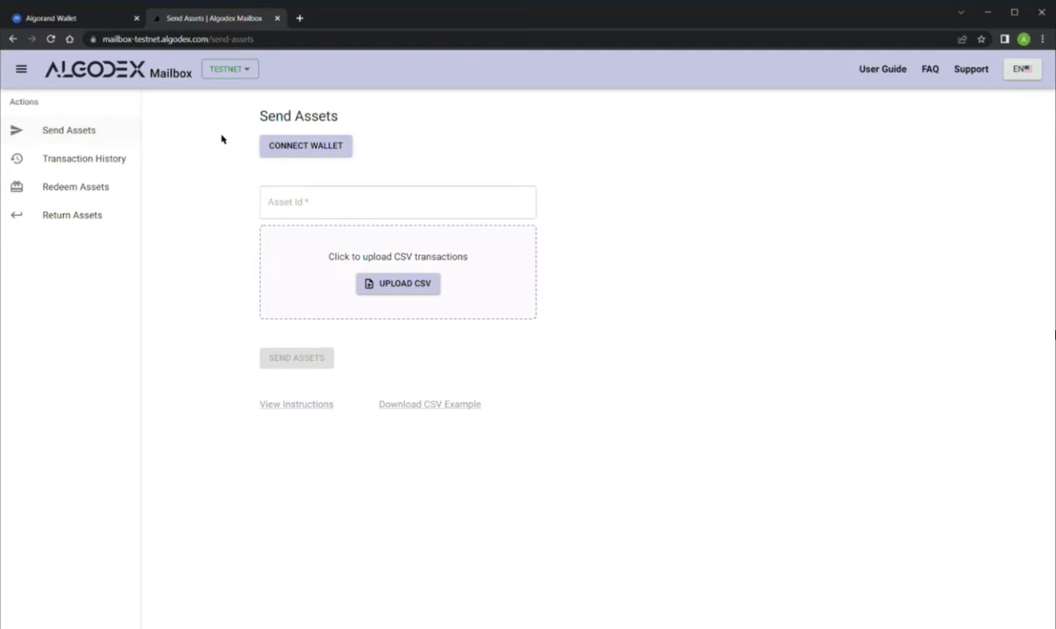
click(287, 149)
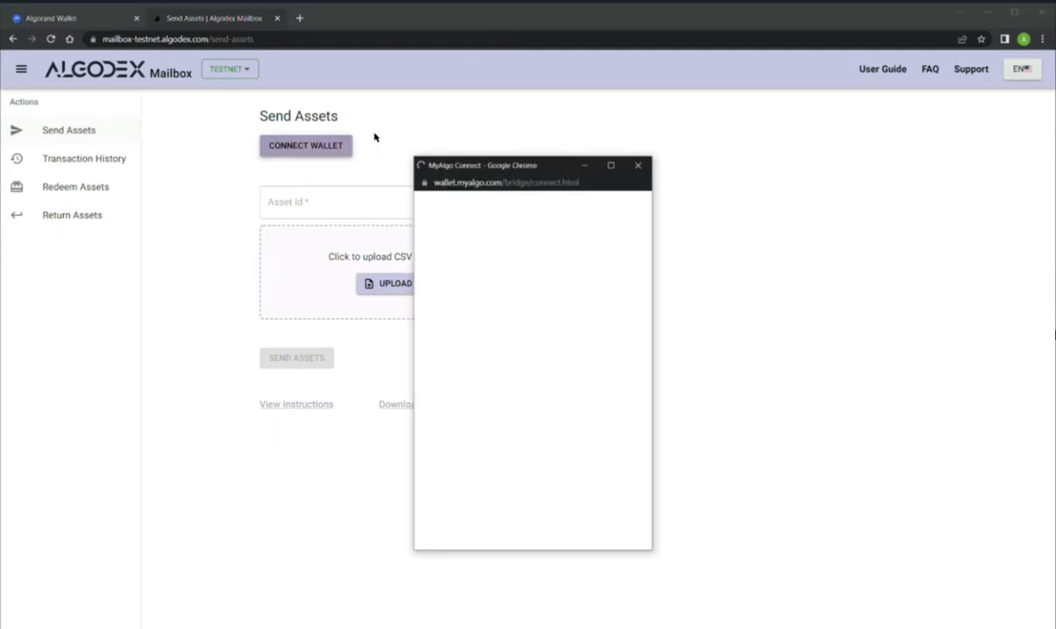
key(ctrl+v)
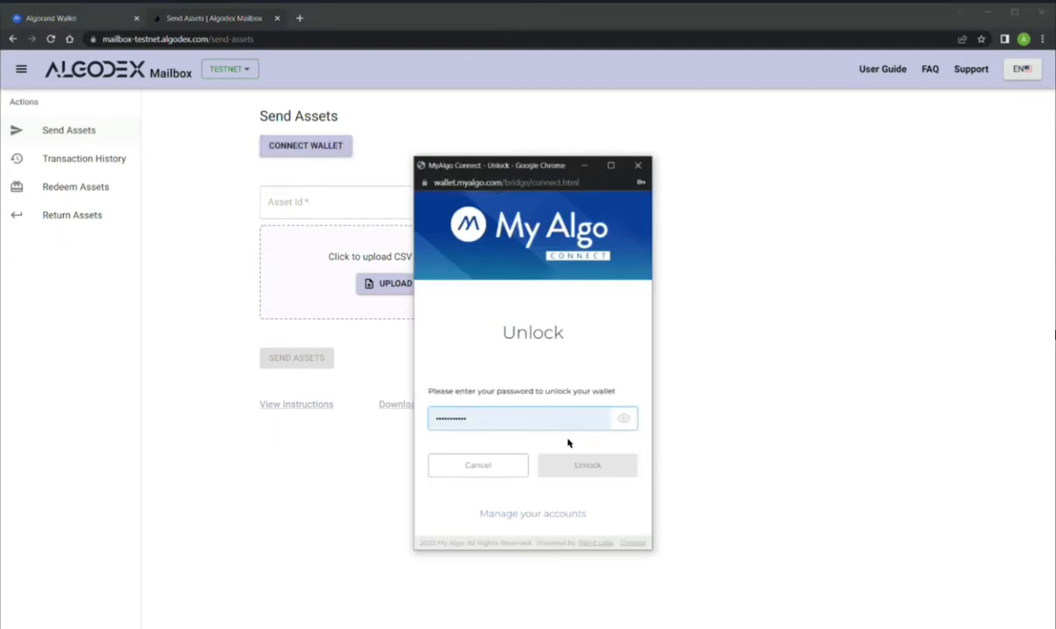
click(589, 472)
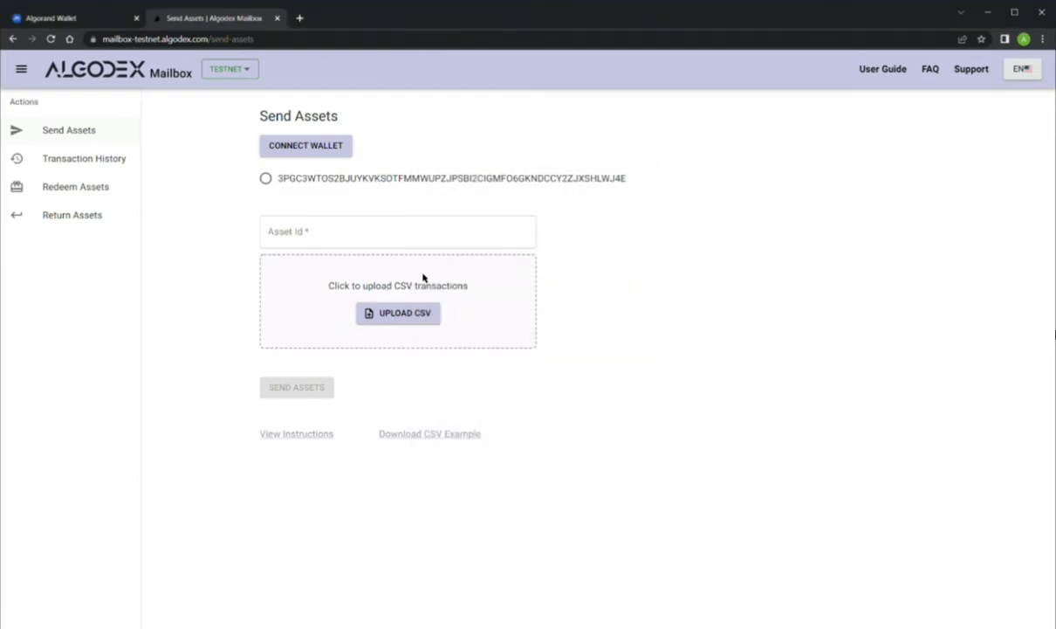
click(266, 179)
Enter asset ID 79645510 so 237 AMDEMO shows as available.
click(1055, 335)
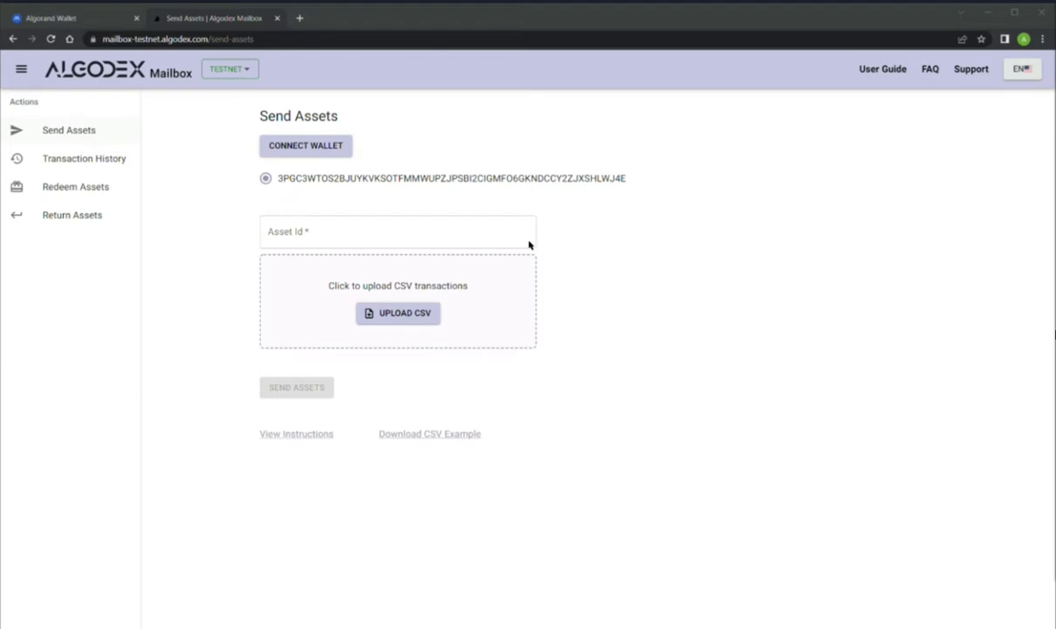
click(467, 238)
text(79645510)
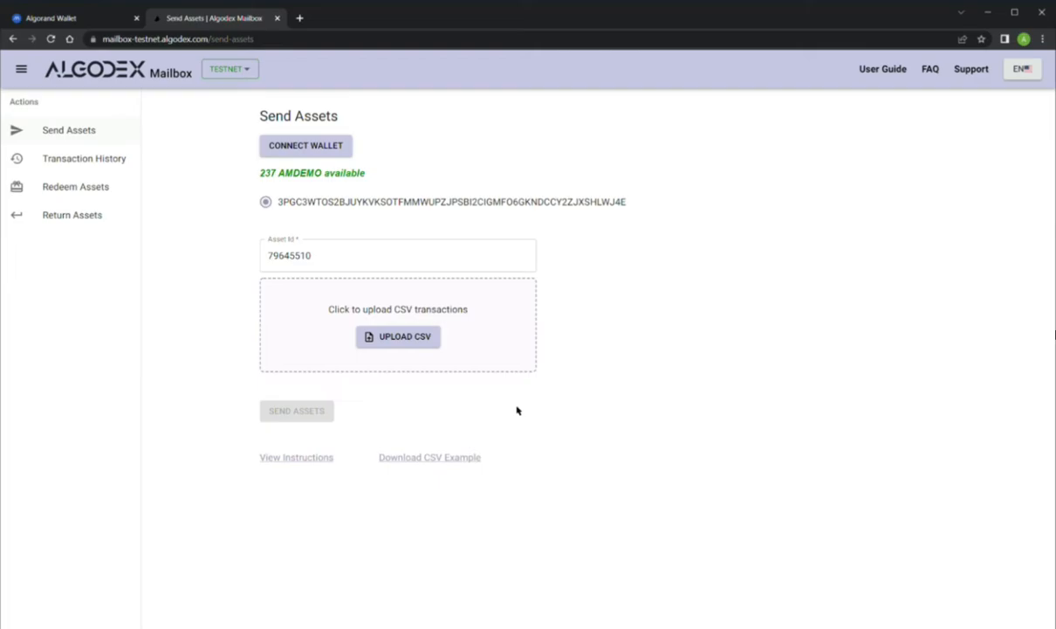
Download the sample CSV and review its two recipients (105 and 100) in Excel before closing it.
click(445, 463)
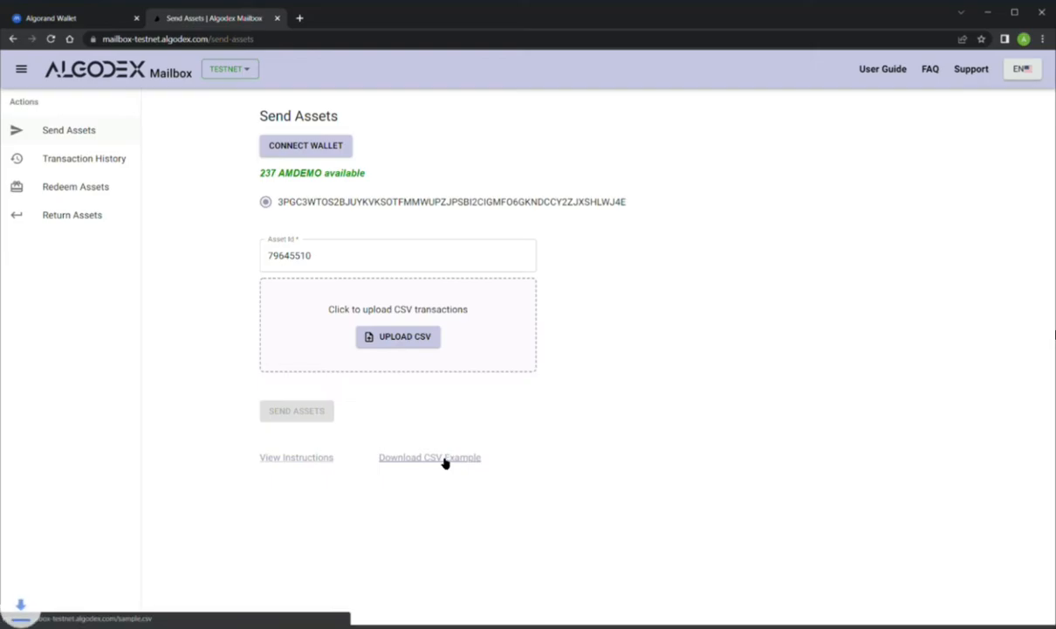
click(101, 624)
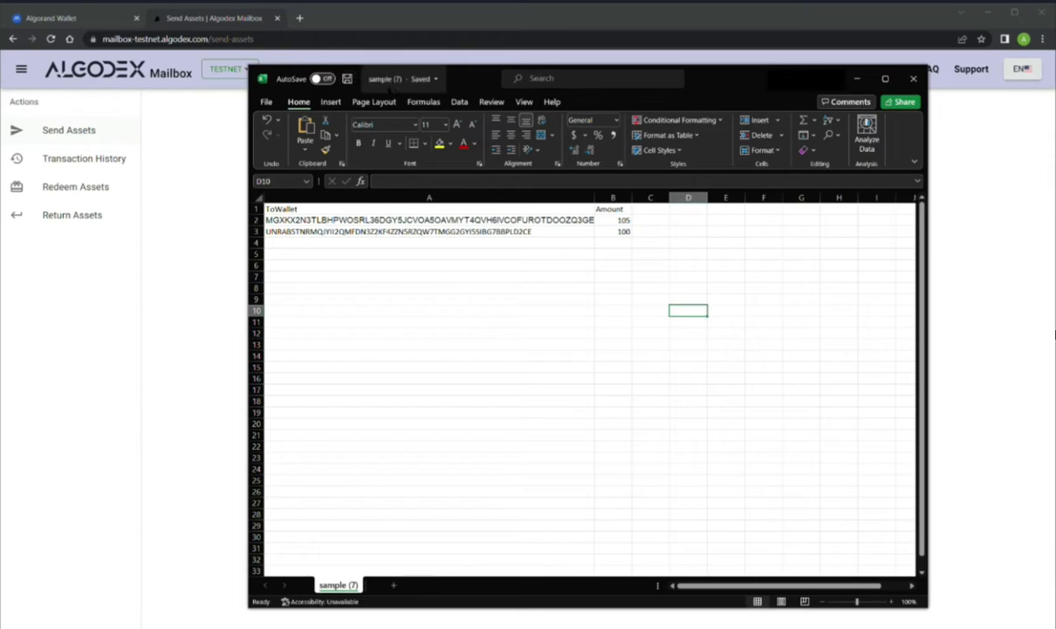
click(914, 79)
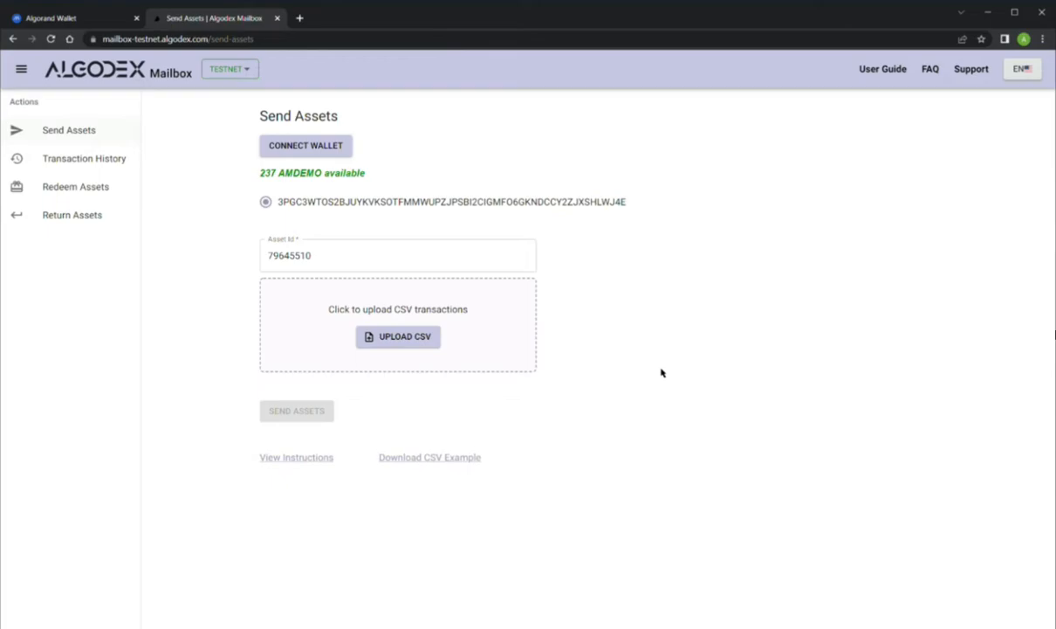
Upload sample (7).csv from Downloads as the transfer list.
click(425, 337)
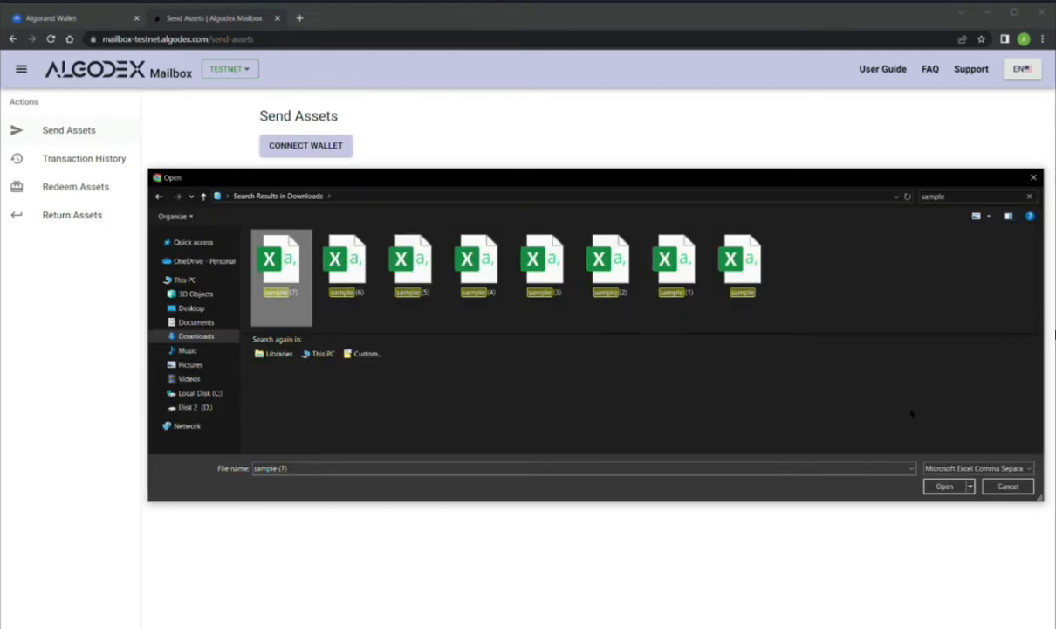
click(944, 485)
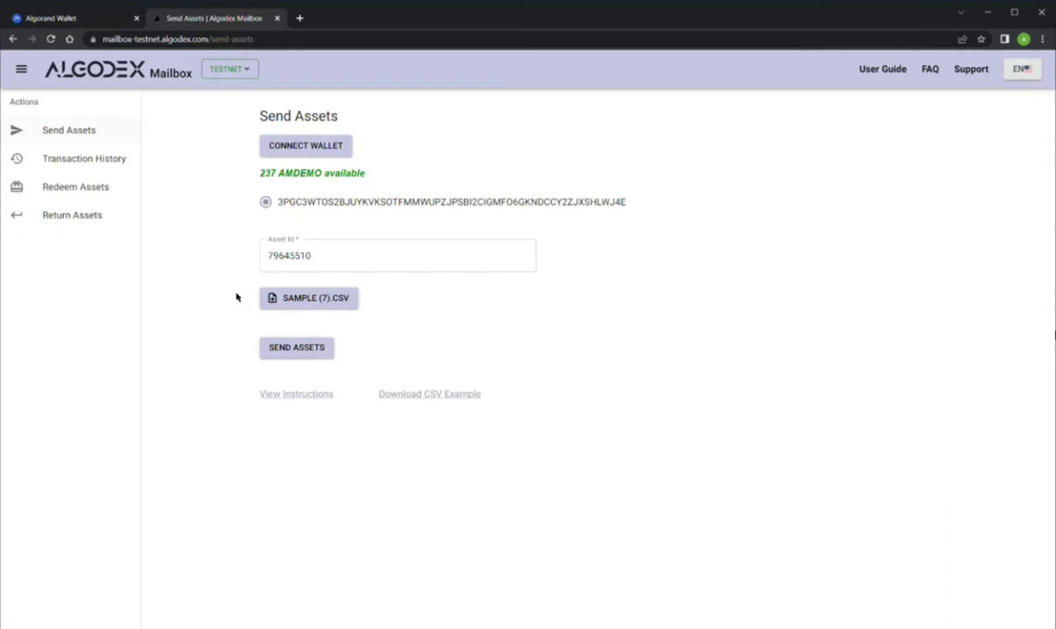
Send the CSV's three transfers (105 AMDEMO, 0.25 Algo, 100 AMDEMO), signing them with the wallet password.
click(307, 350)
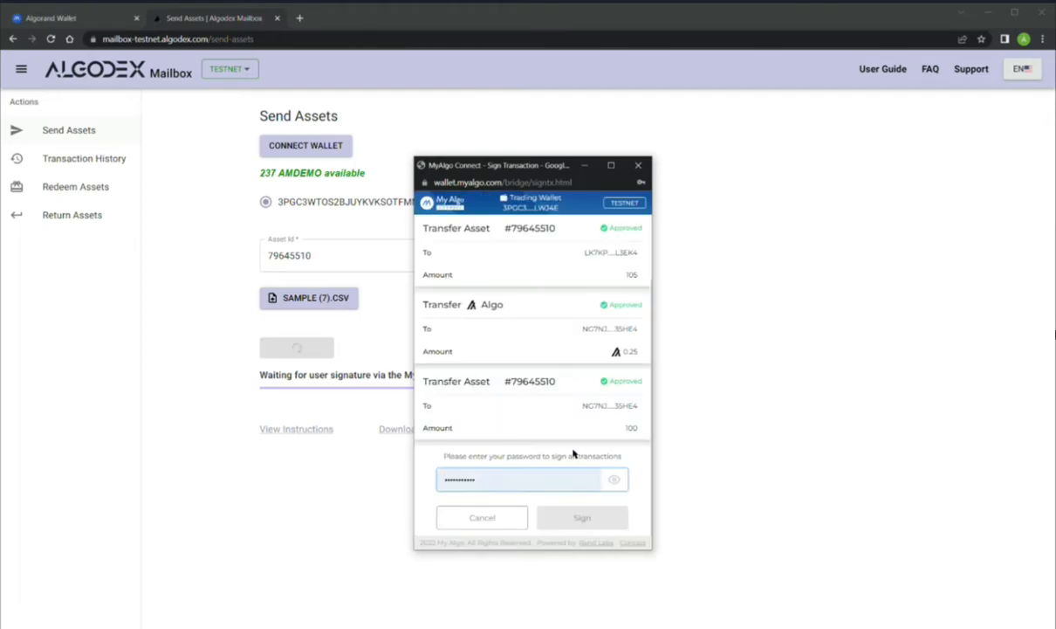
click(573, 453)
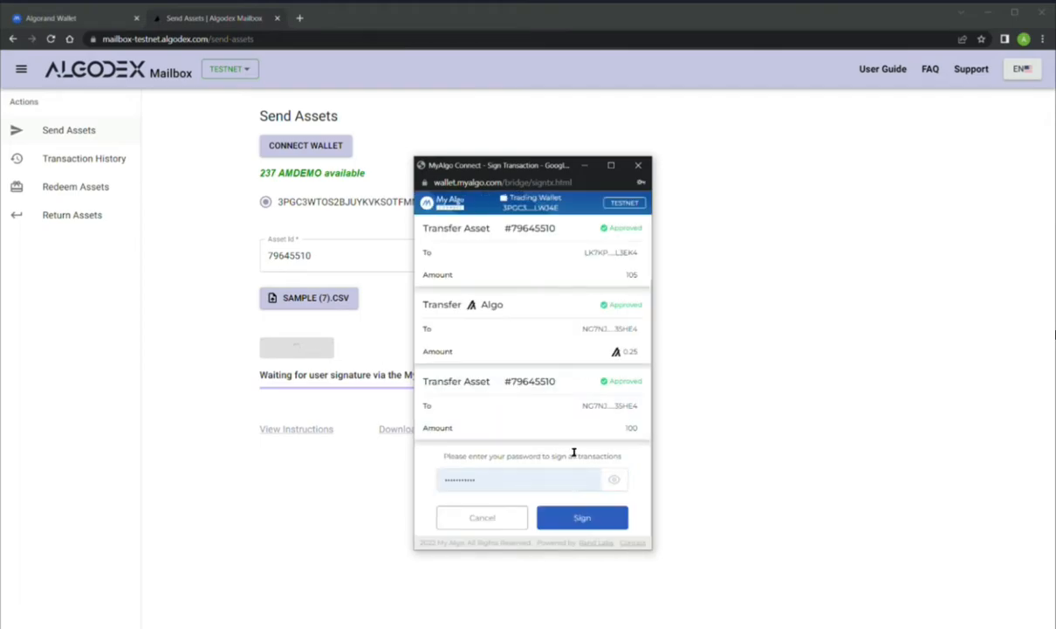
click(606, 522)
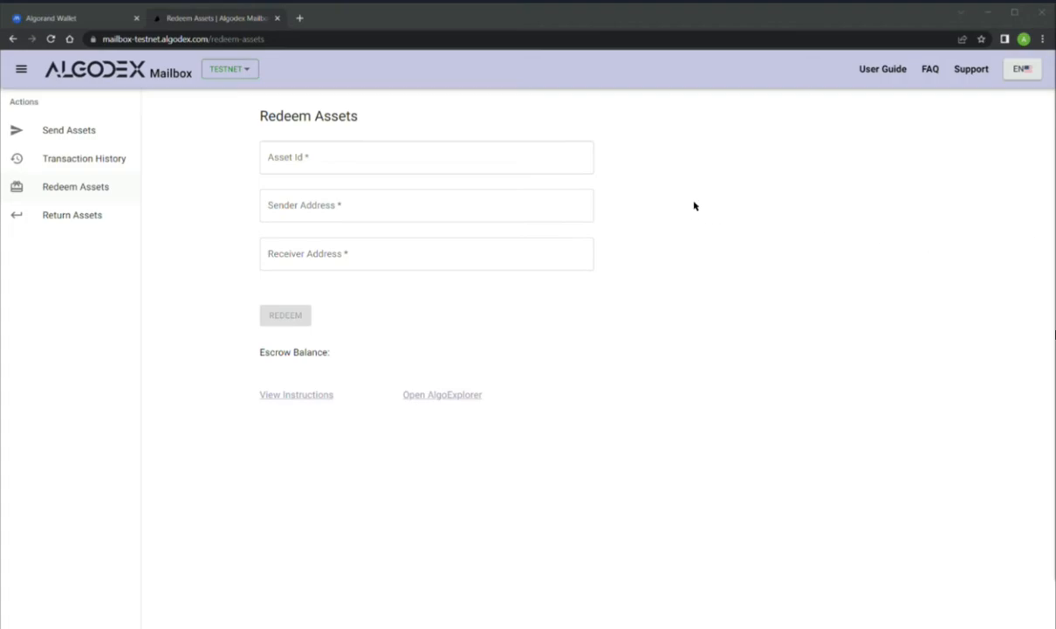
Unlock MyAlgo Wallet, opt Wallet 2 into AMDEMO asset 79645510, and return to Redeem Assets.
click(83, 18)
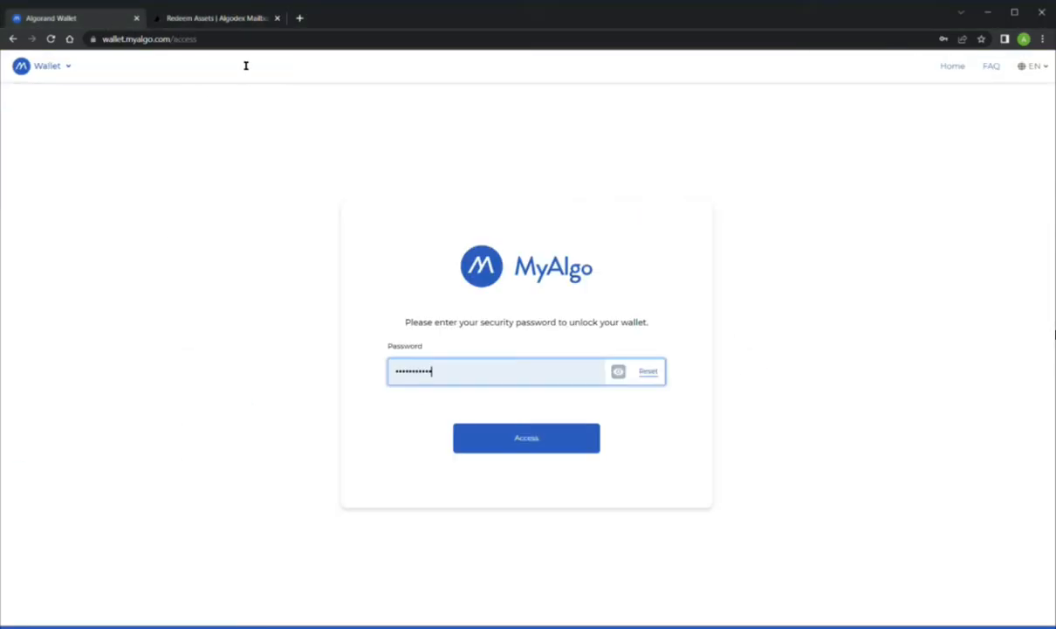
click(511, 442)
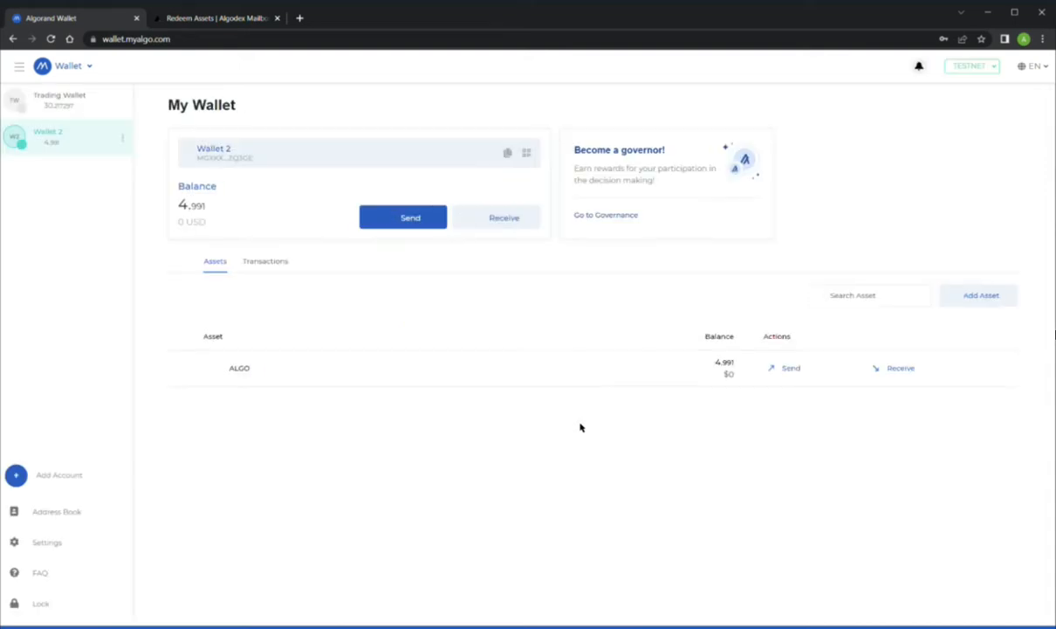
click(987, 298)
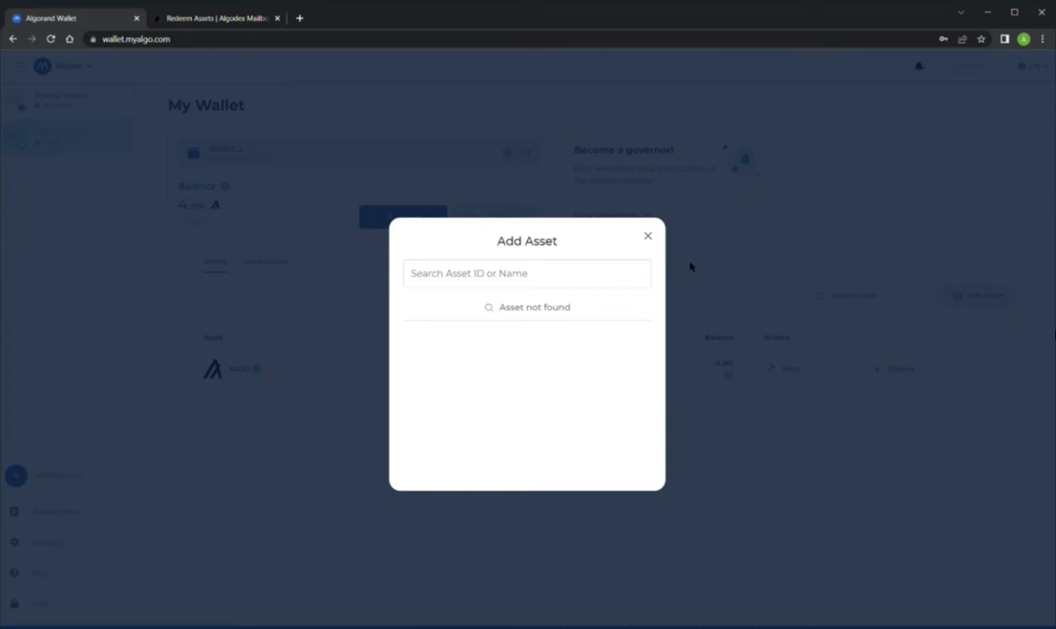
click(596, 267)
text(79645510)
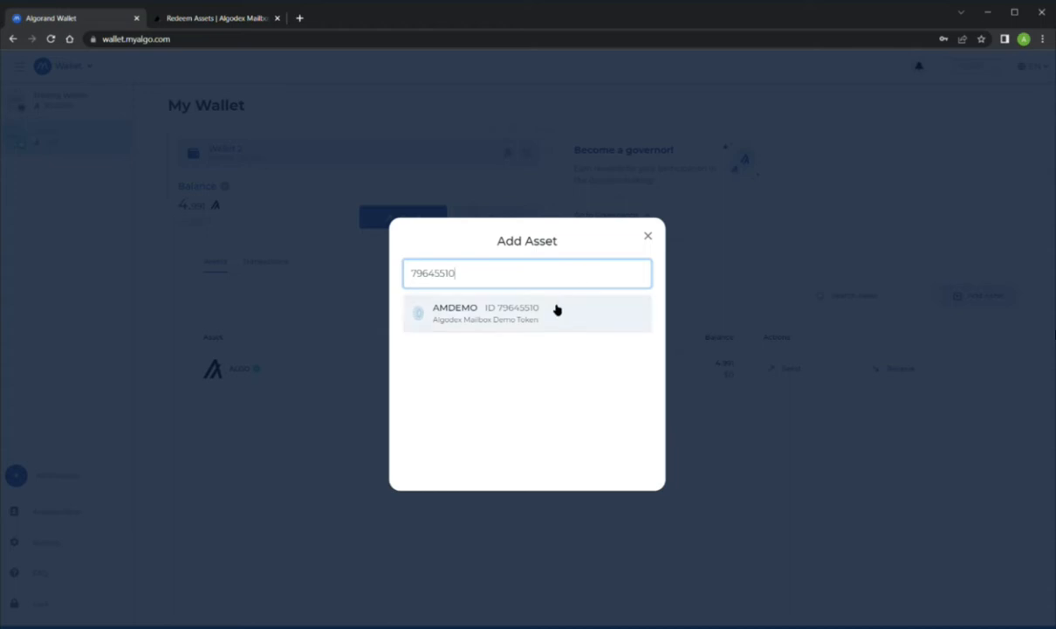
click(556, 312)
click(552, 399)
click(597, 477)
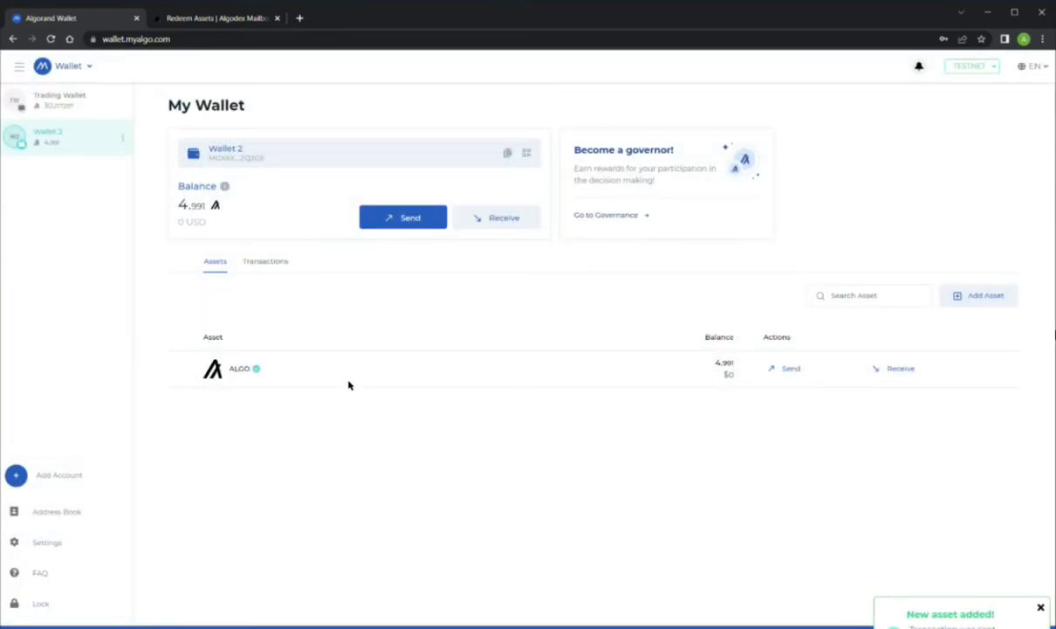
key(ctrl+Tab)
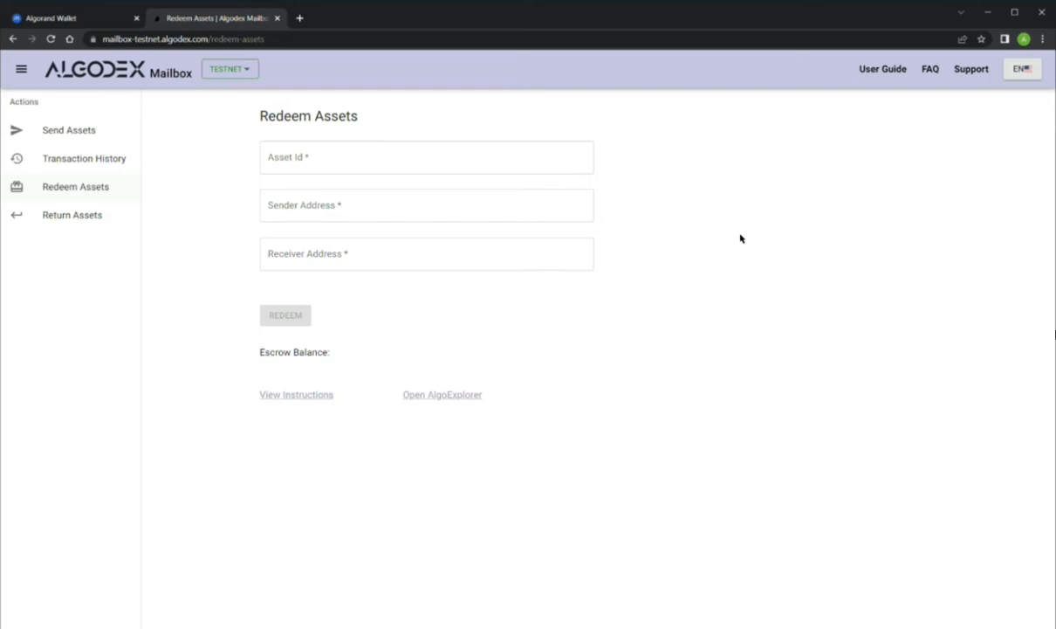
Fill the Redeem form with asset ID 79645510 and the sender's wallet address.
click(496, 149)
text(79645510)
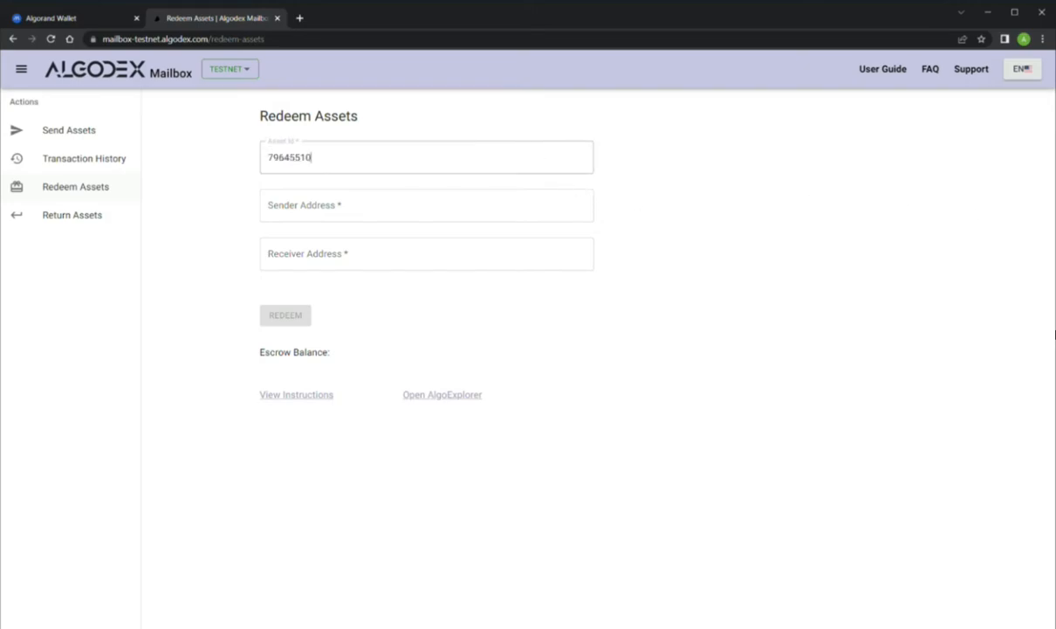
click(1055, 334)
click(484, 205)
key(ctrl+v)
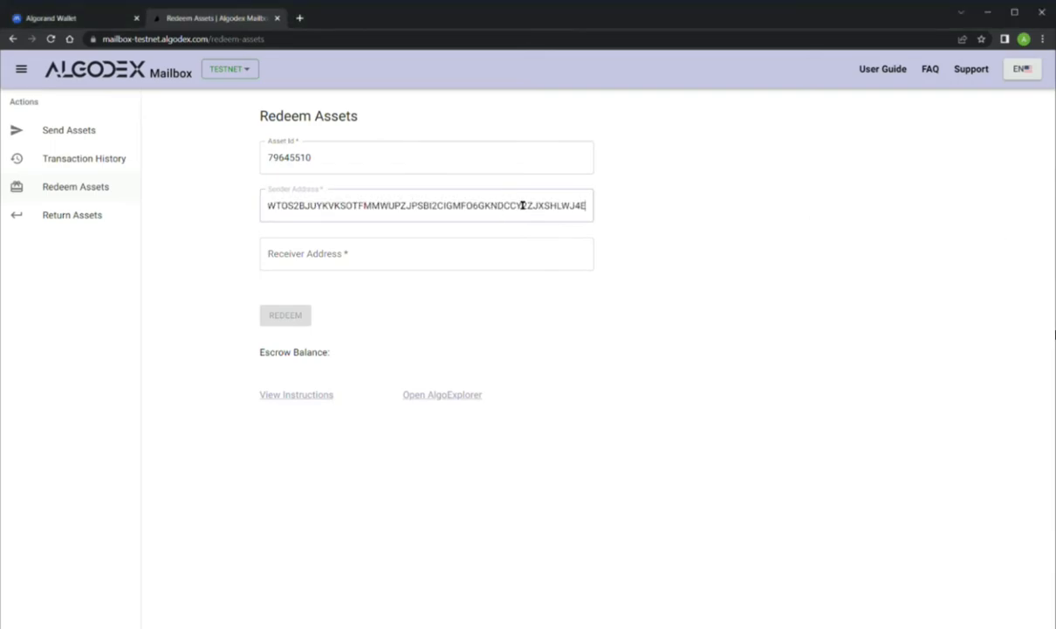
click(804, 276)
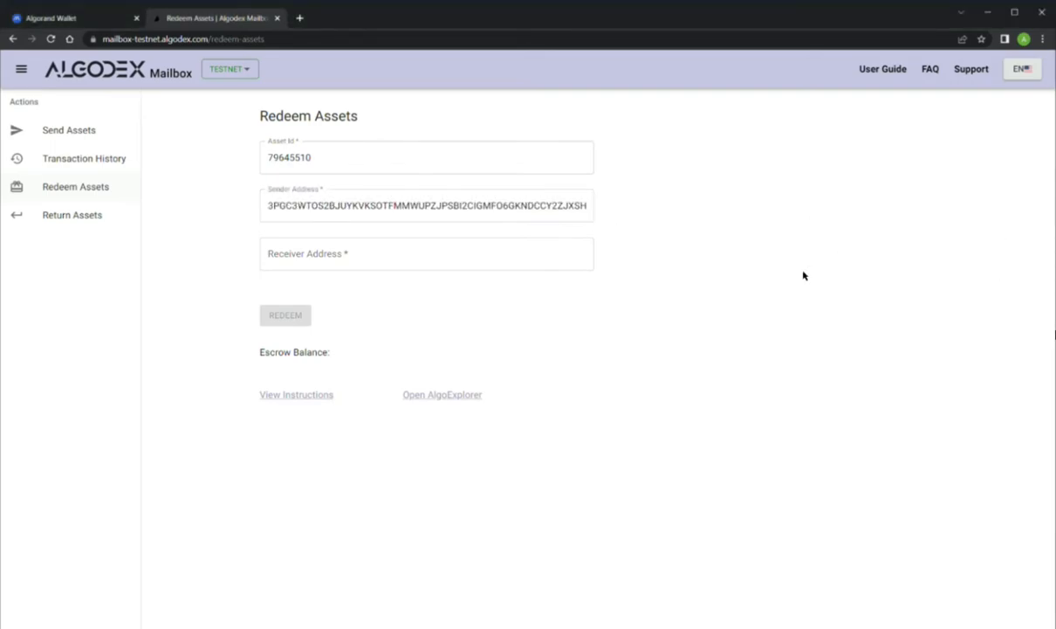
Enter the receiver's wallet address and redeem the 105 escrowed AMDEMO.
click(536, 255)
key(ctrl+v)
click(787, 268)
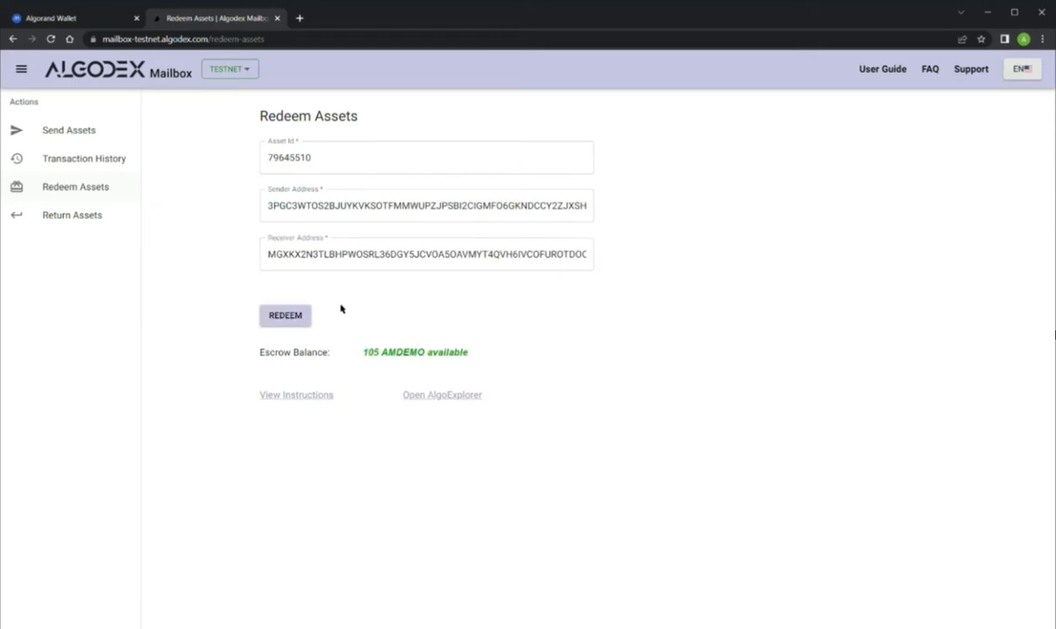
click(276, 319)
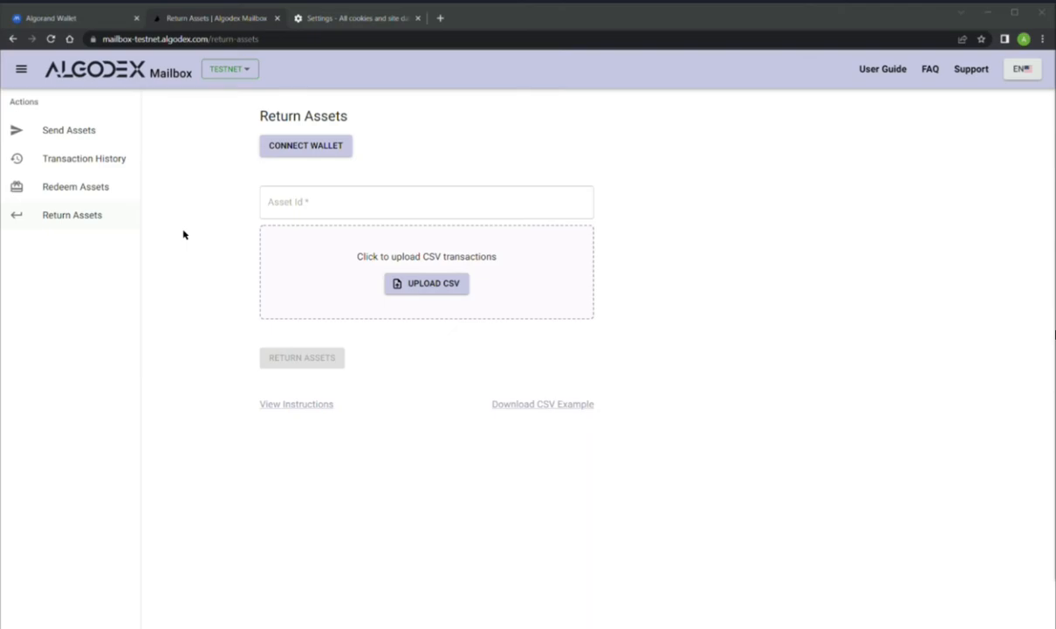
On the Return Assets page, unlock MyAlgo and select the wallet account.
click(82, 214)
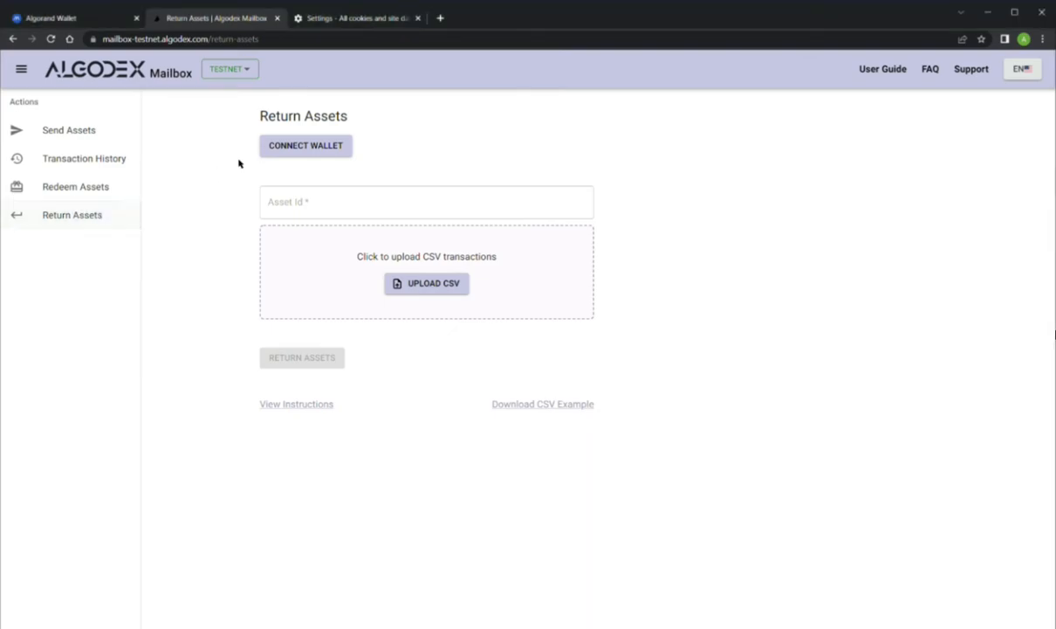
click(304, 146)
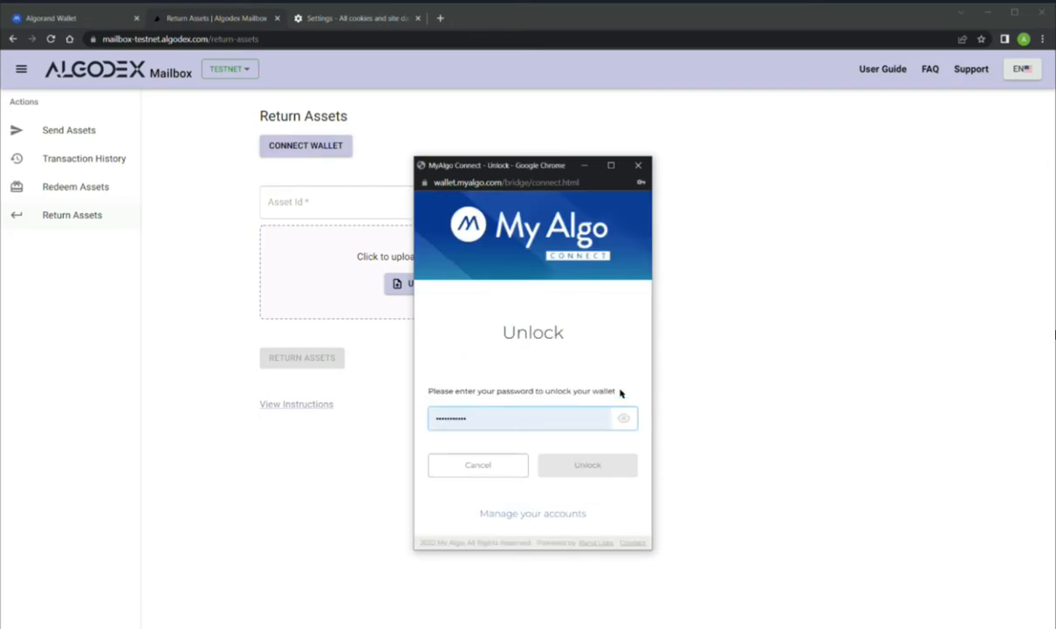
click(584, 464)
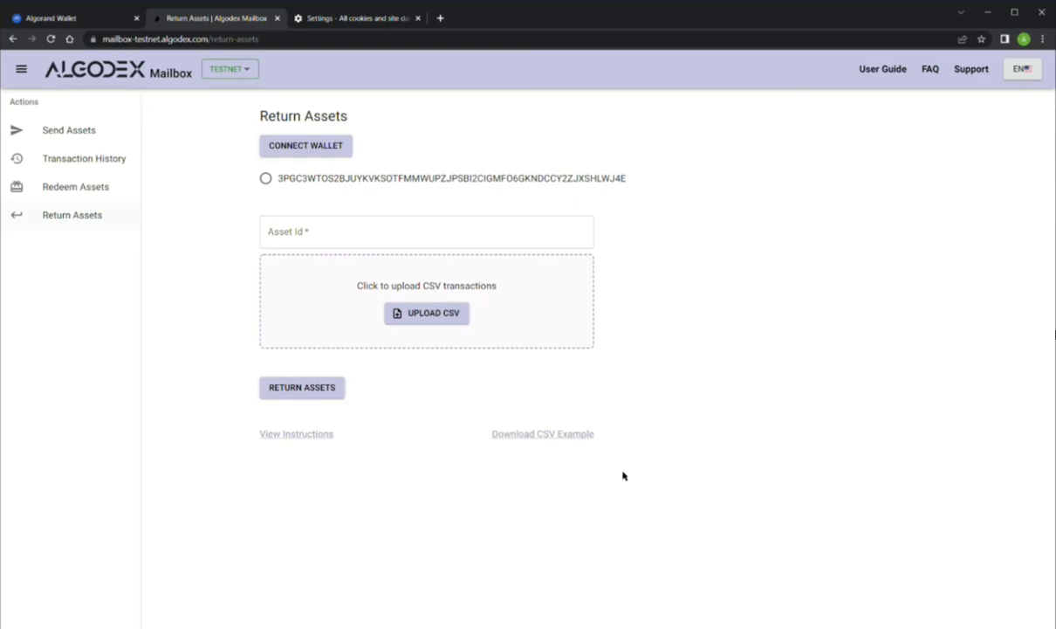
click(267, 179)
Enter asset ID 79645510 in the Return Assets form.
click(503, 225)
text(79645510)
click(735, 269)
Download the return CSV example, save sample (8) with one recipient at 100, and close Excel.
click(532, 439)
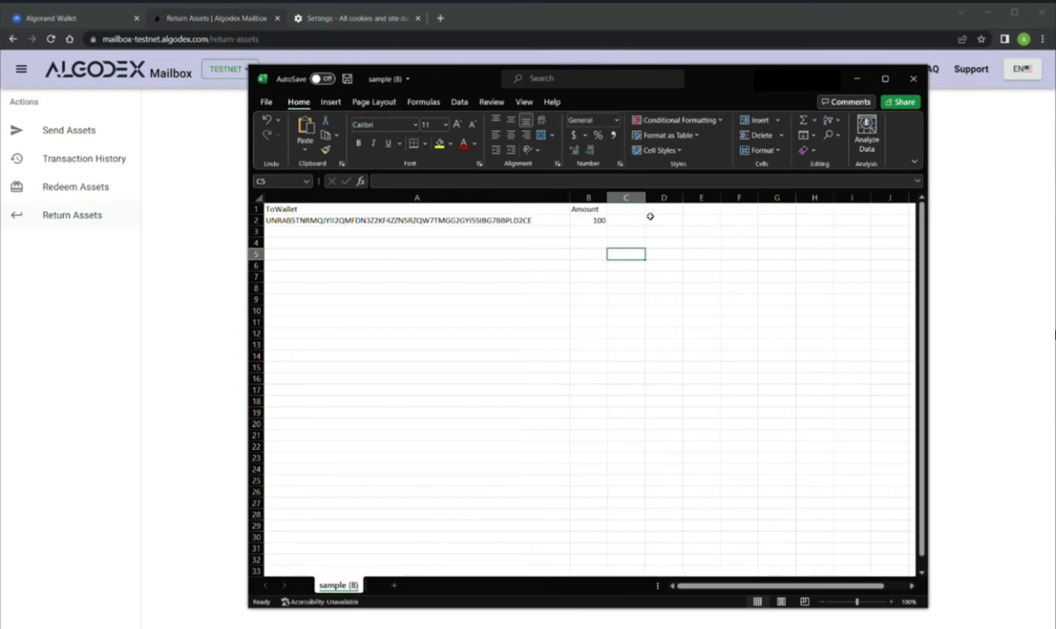
click(348, 79)
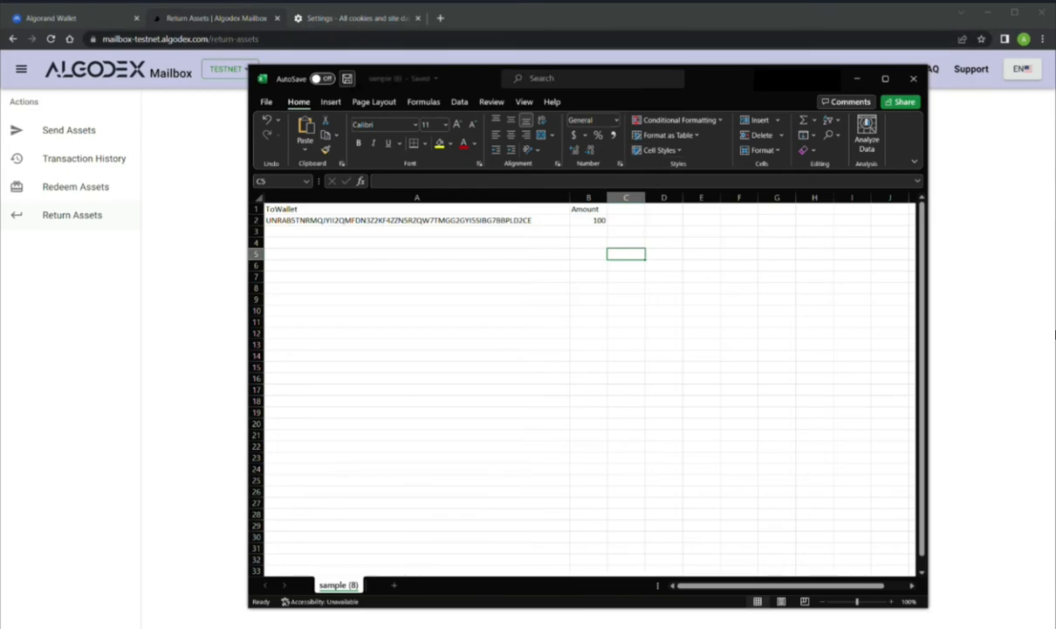
click(913, 79)
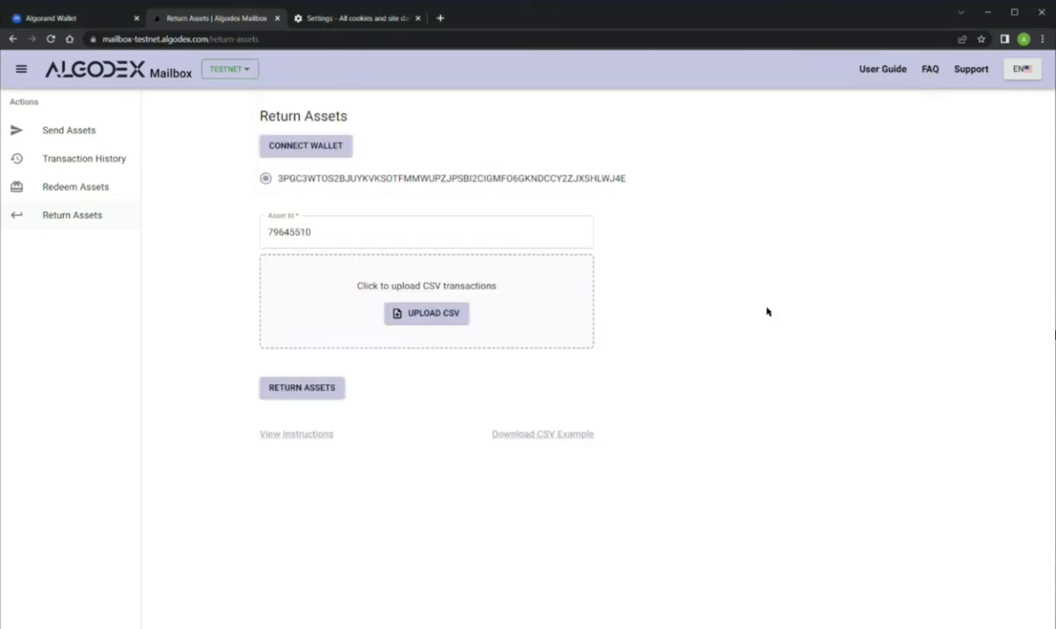
Upload sample (8).csv and return its listed assets, signing the transaction in MyAlgo.
click(446, 318)
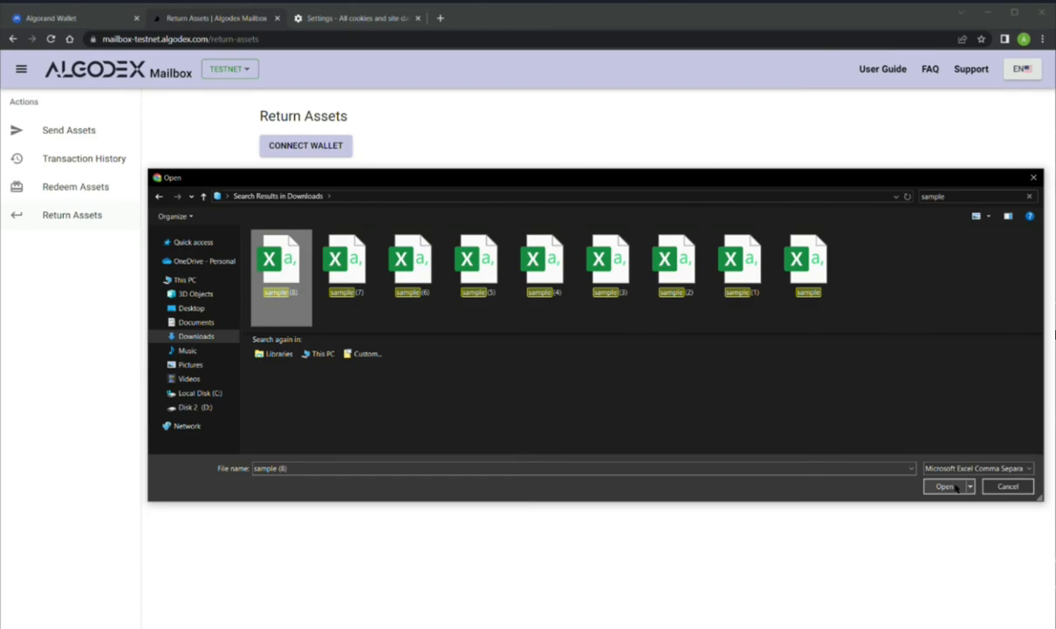
click(944, 487)
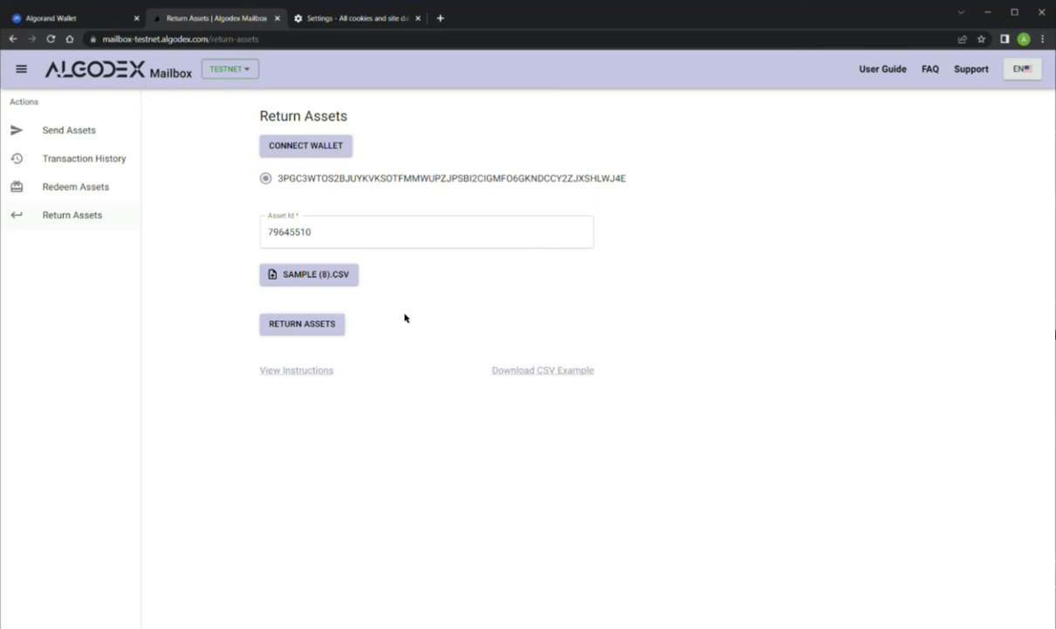
click(314, 328)
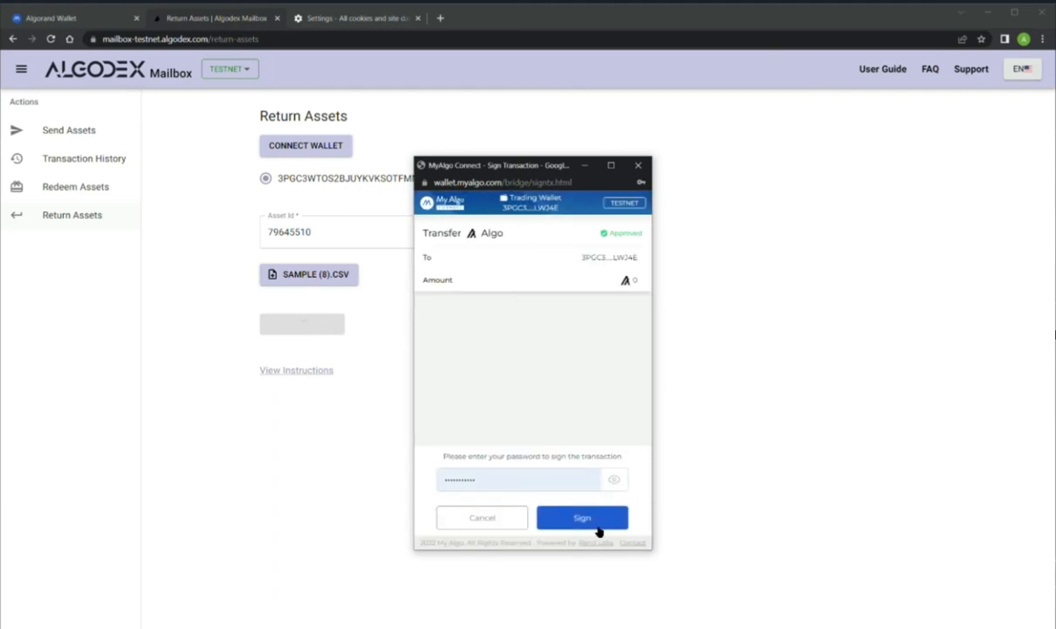
click(600, 524)
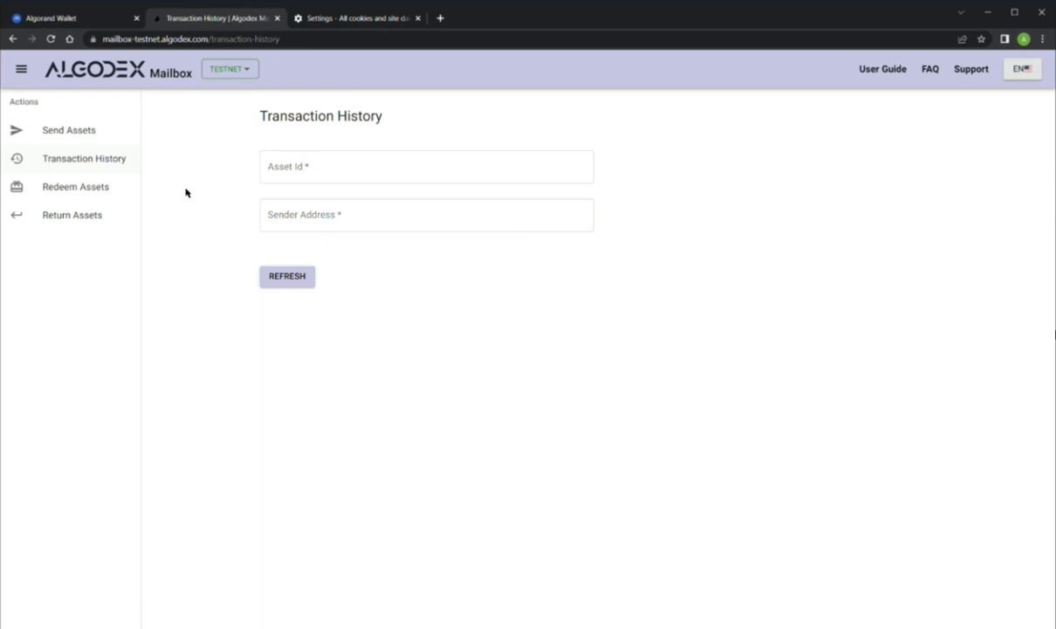
On Transaction History, enter asset ID 79645510 and the sender's wallet address.
click(87, 159)
click(476, 162)
text(79645510)
click(507, 213)
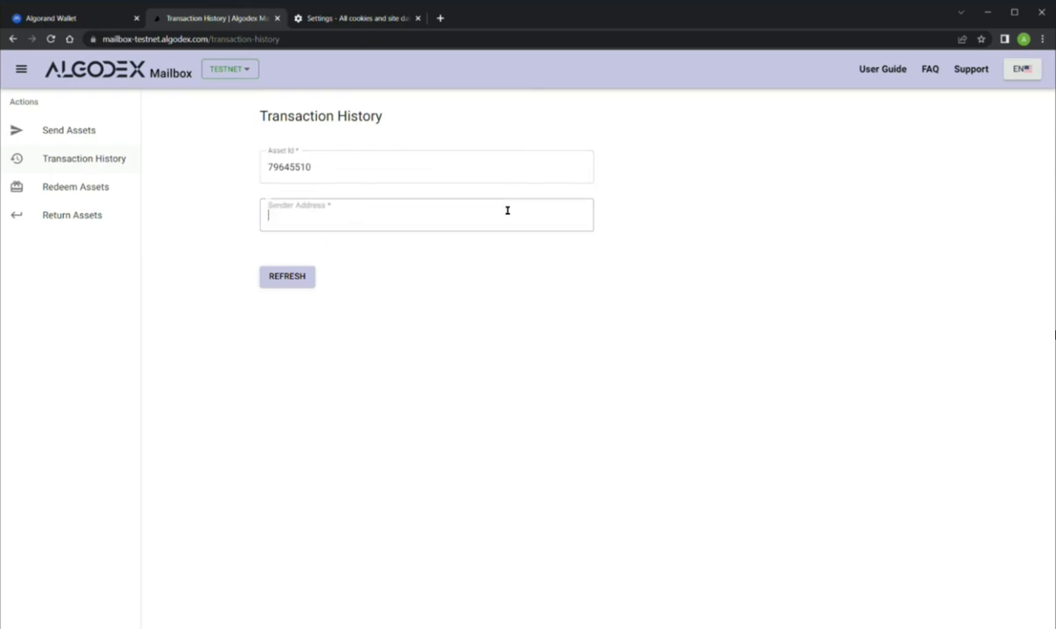
text(WTOS2BJUYKVKSOTFMMWUPZJPSBI2CIGMFO6GKNDCCY2ZJXSHLWJ4E)
click(404, 254)
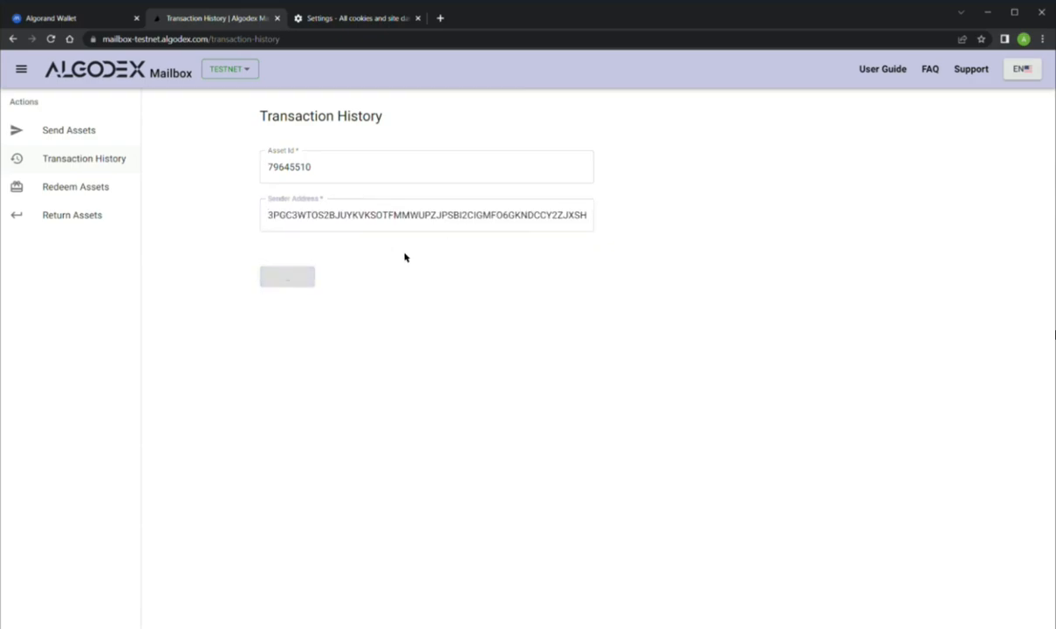